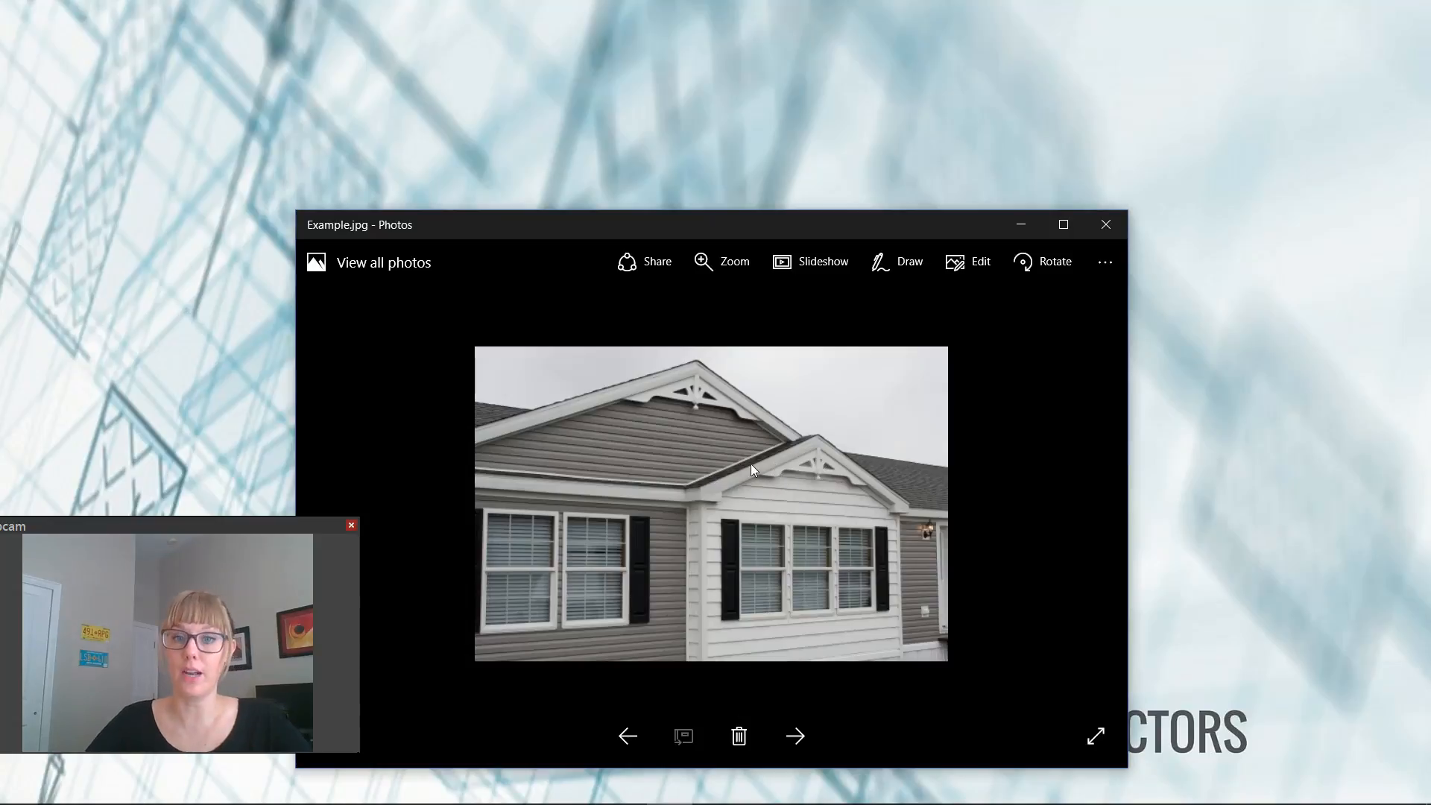
Switch from the example photo to the Xactimate estimate and confirm the open saddle or cricket line item.
left_click(751, 464)
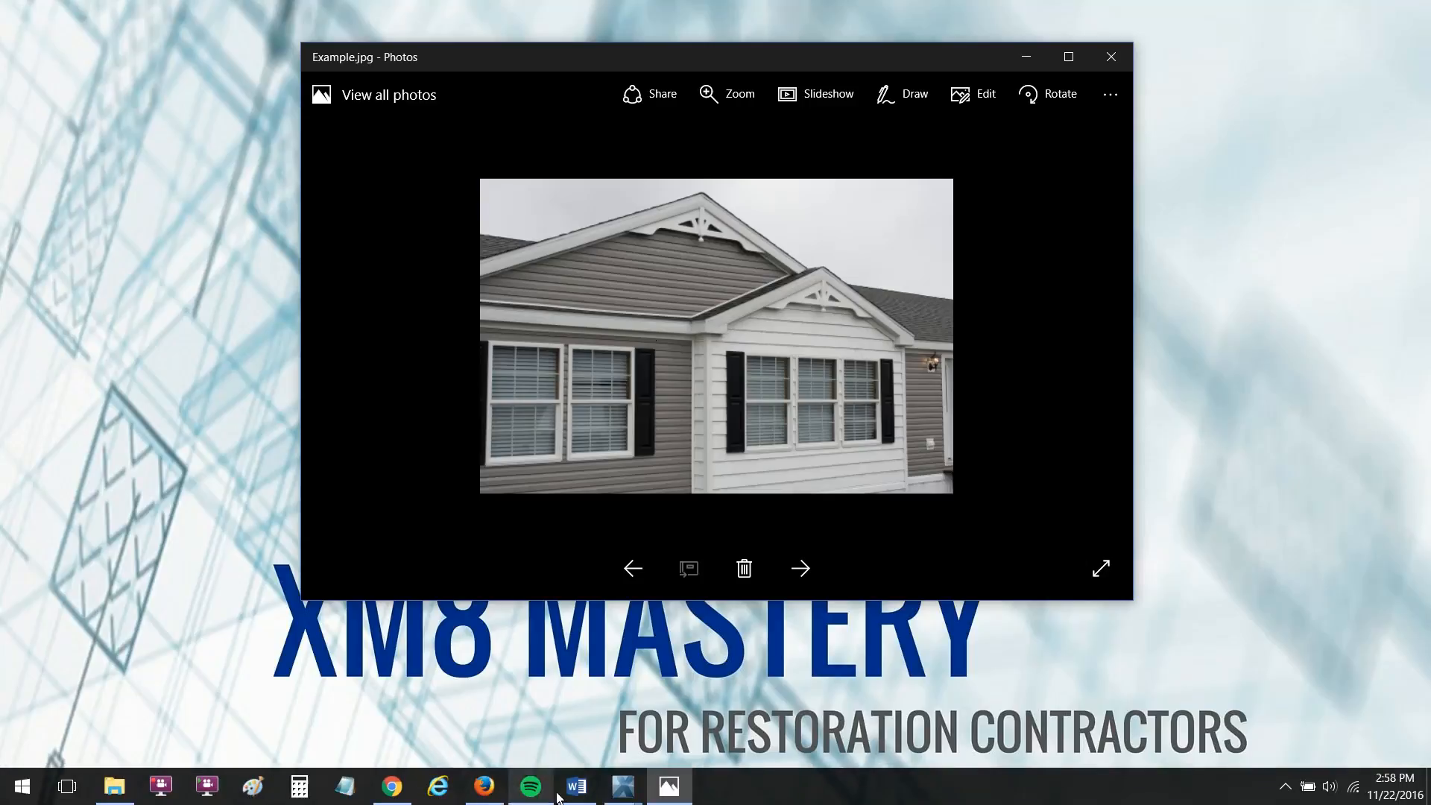
mouse_move(623, 794)
left_click(539, 631)
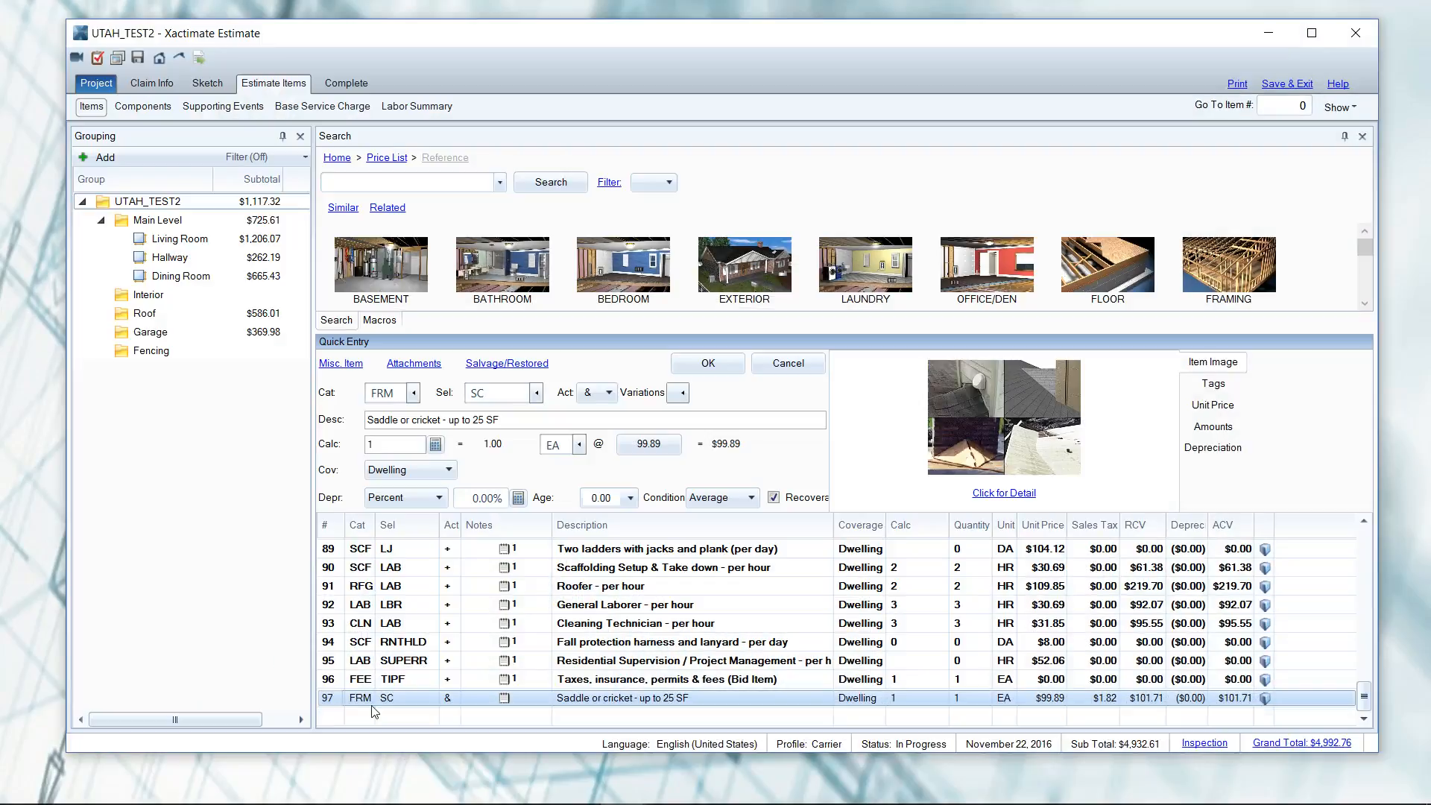
left_click(718, 366)
Start a line item with category RFG and selector GCR240, gable cornice return - 3 tab, and check its definition.
type("RFG")
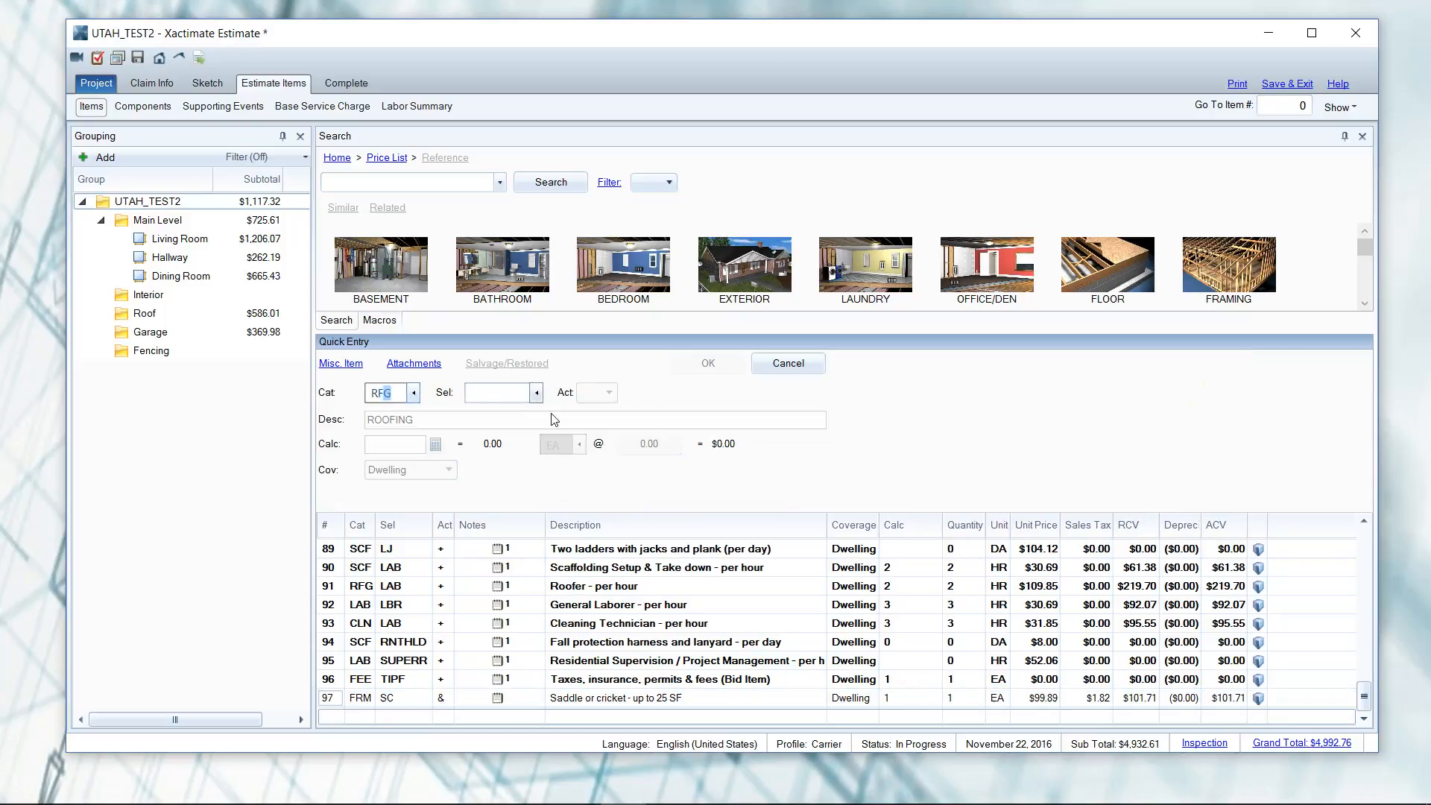
key("Tab")
type("GCR")
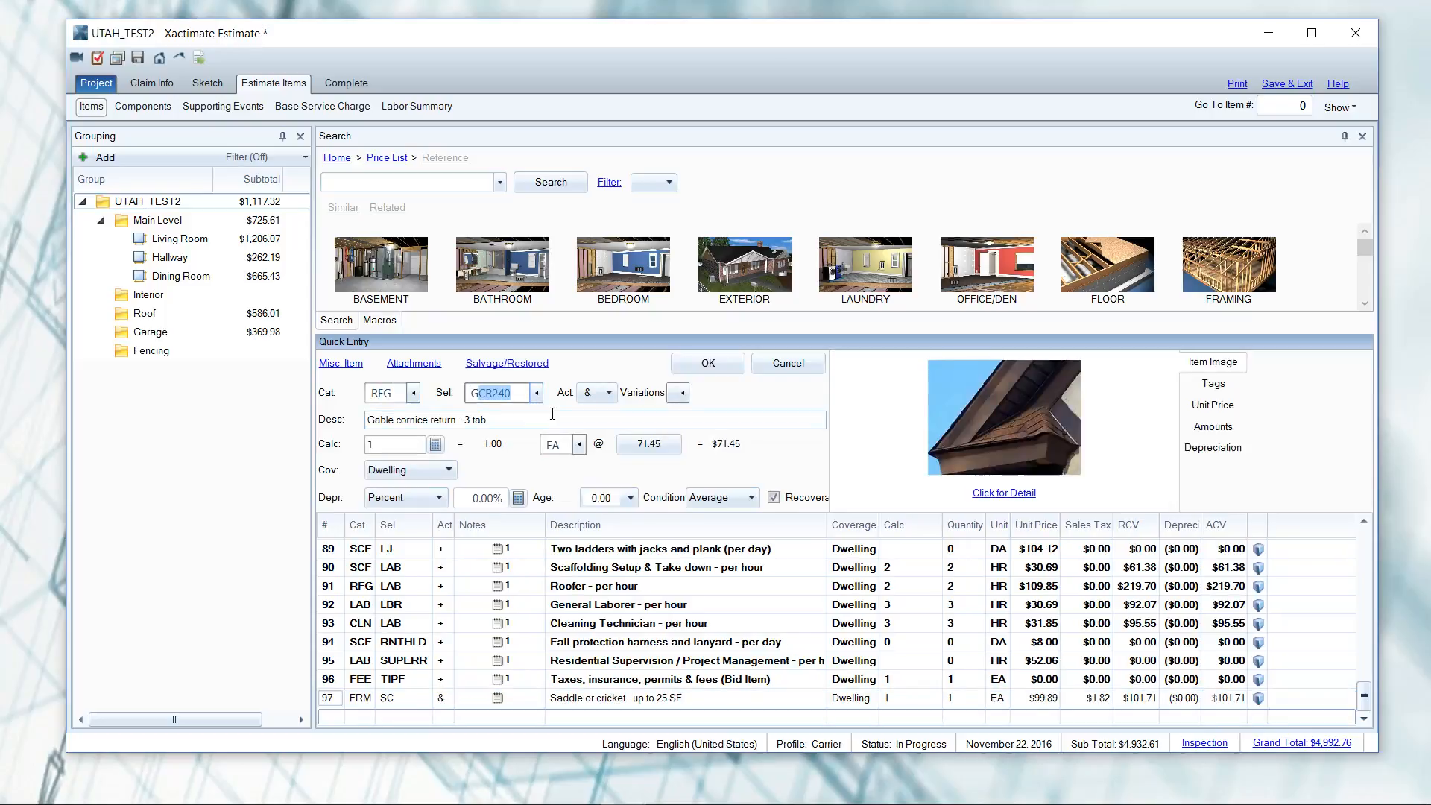
left_click(1029, 447)
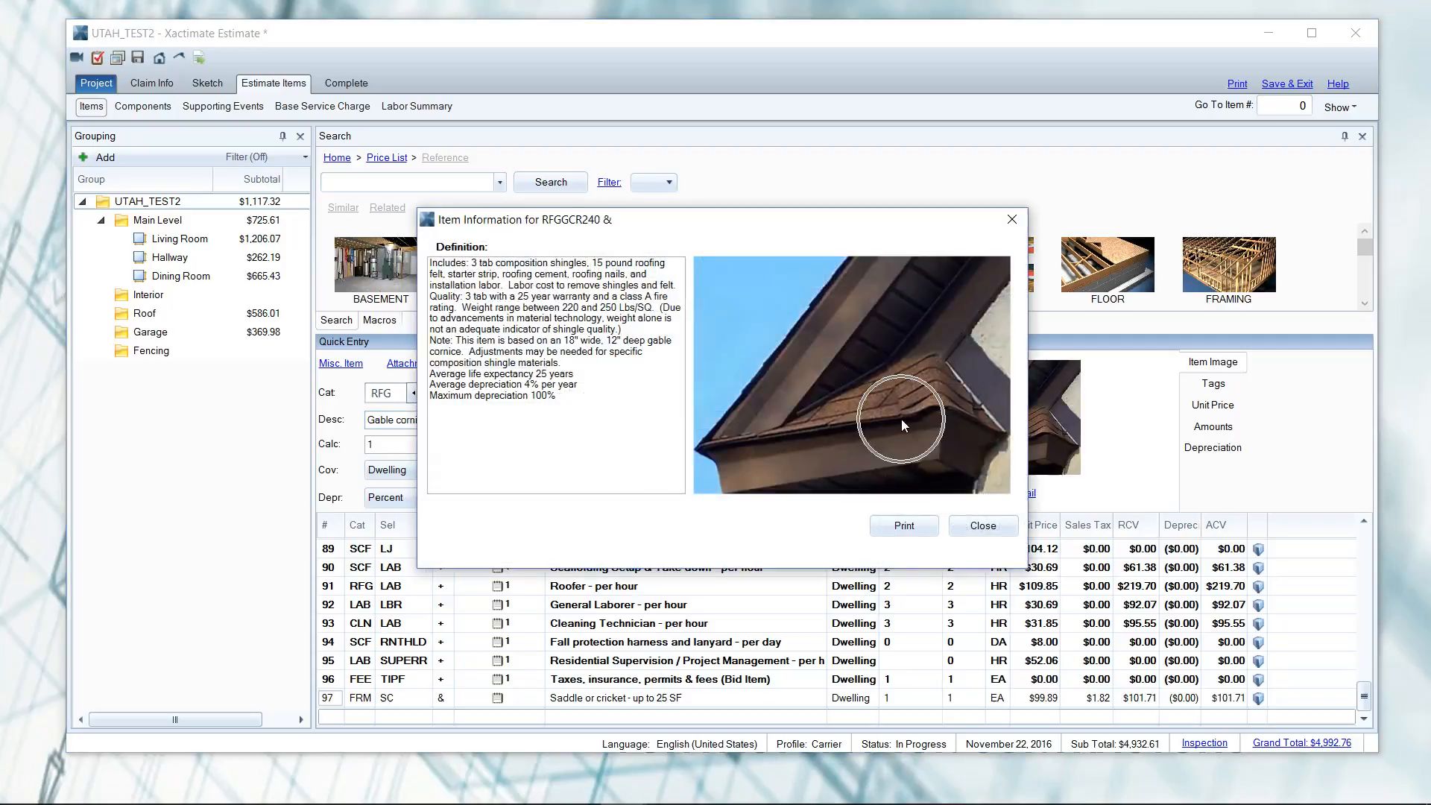
left_click(982, 526)
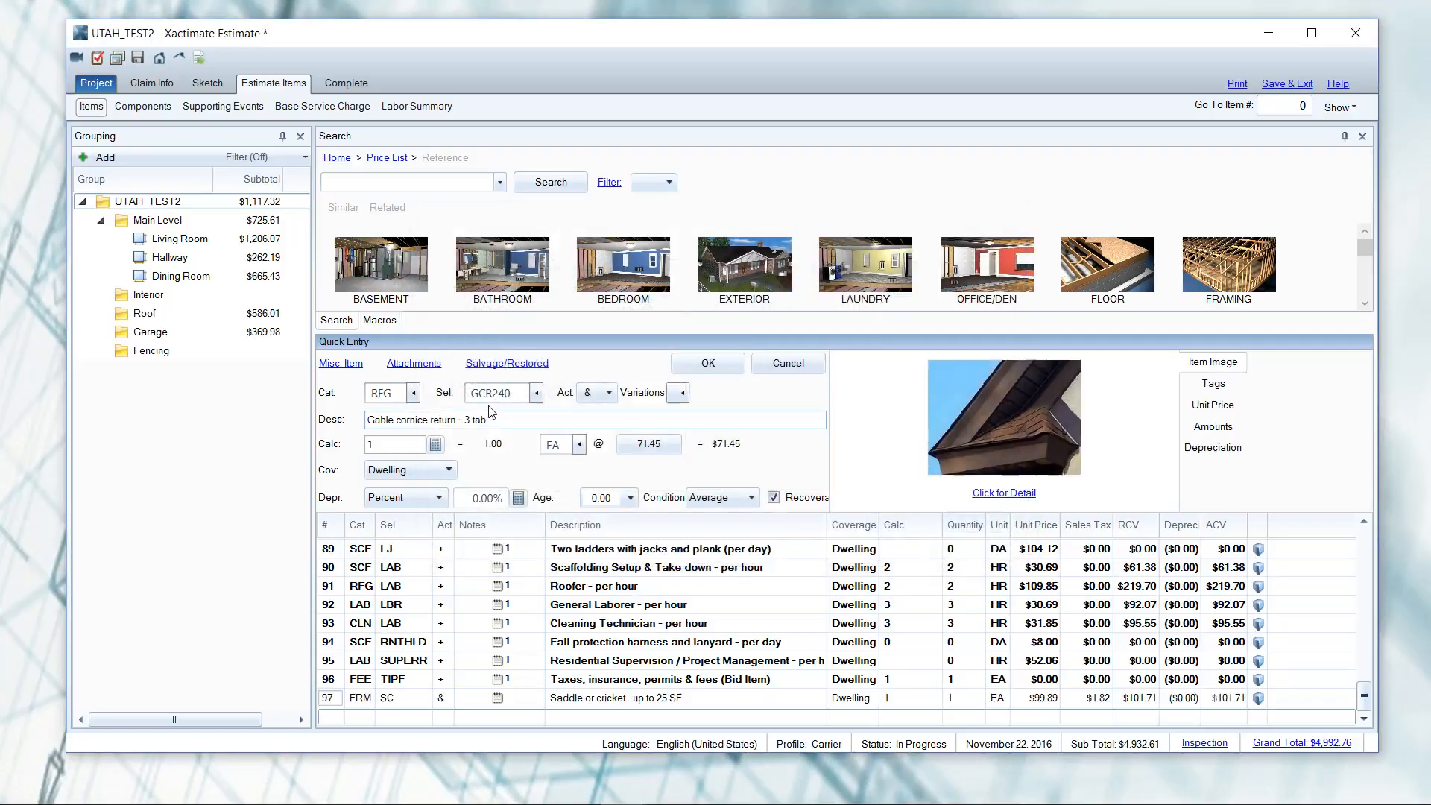
Change the new line item's selector to GCS240, gable cornice strip - 3 tab, and open its definition.
left_click(493, 396)
left_click(494, 395)
key("BackSpace")
type("S")
left_click(999, 433)
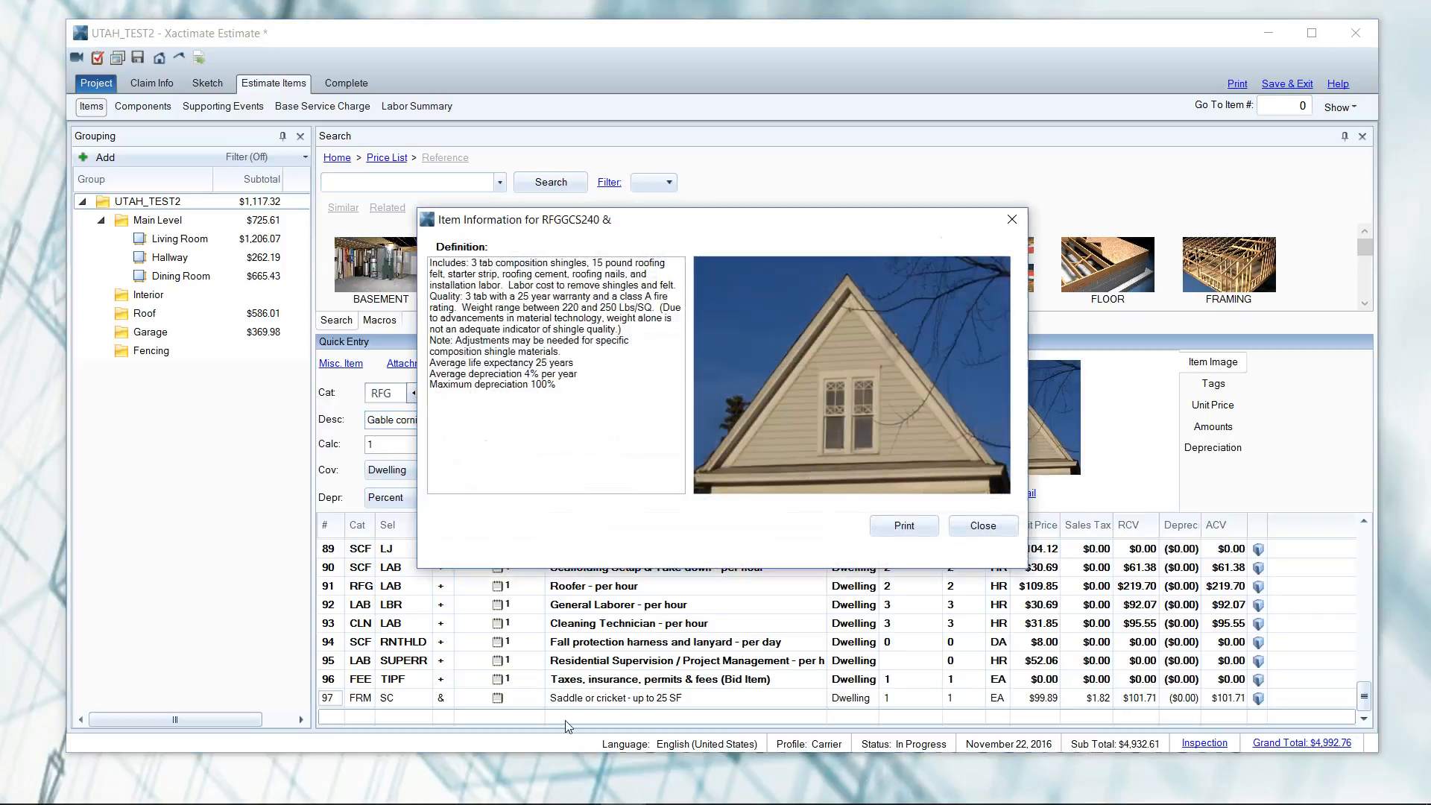
Examine the roof strip below the main gable and the front gable area in the Example.jpg photo.
left_click(670, 786)
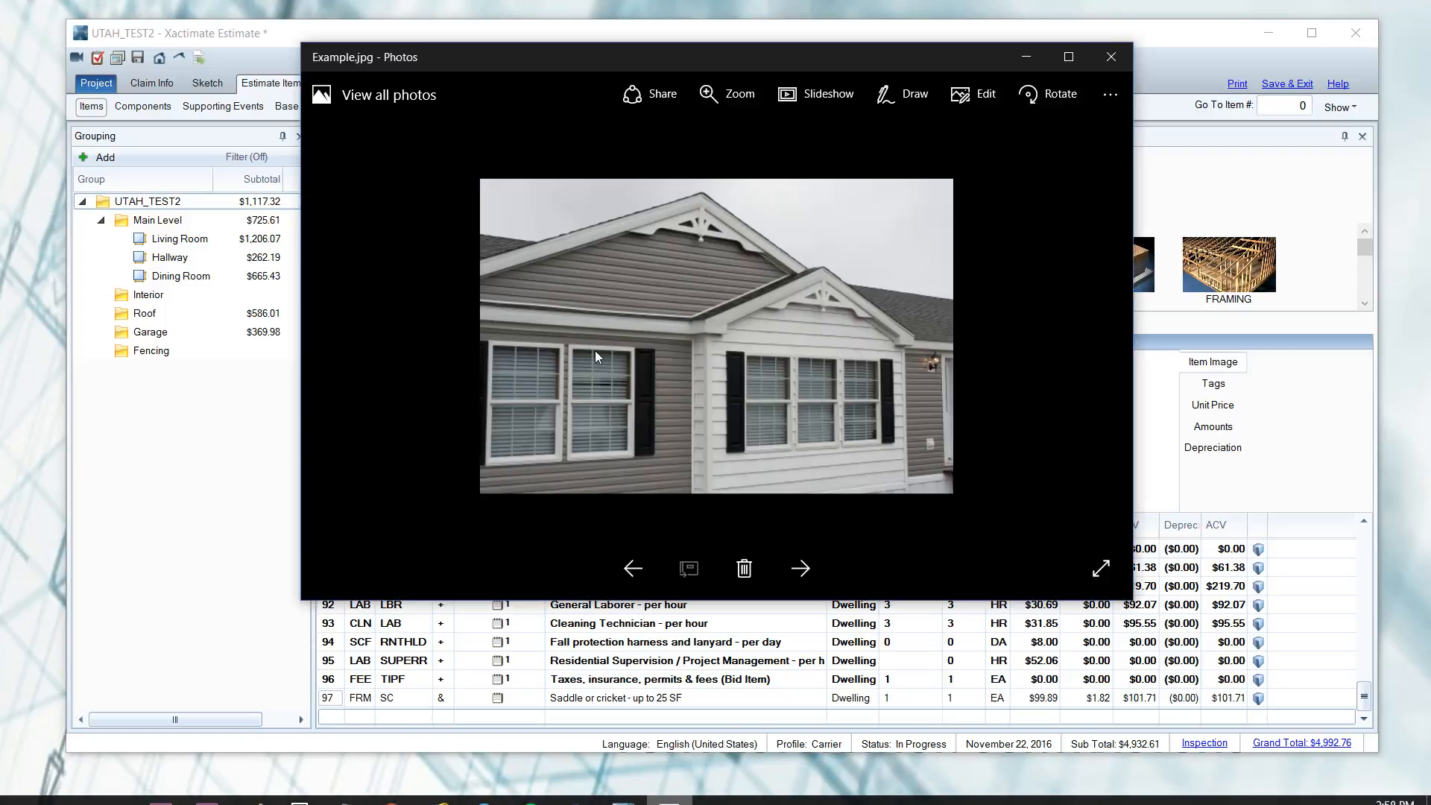
left_click(537, 313)
left_click(541, 324)
left_click(541, 324)
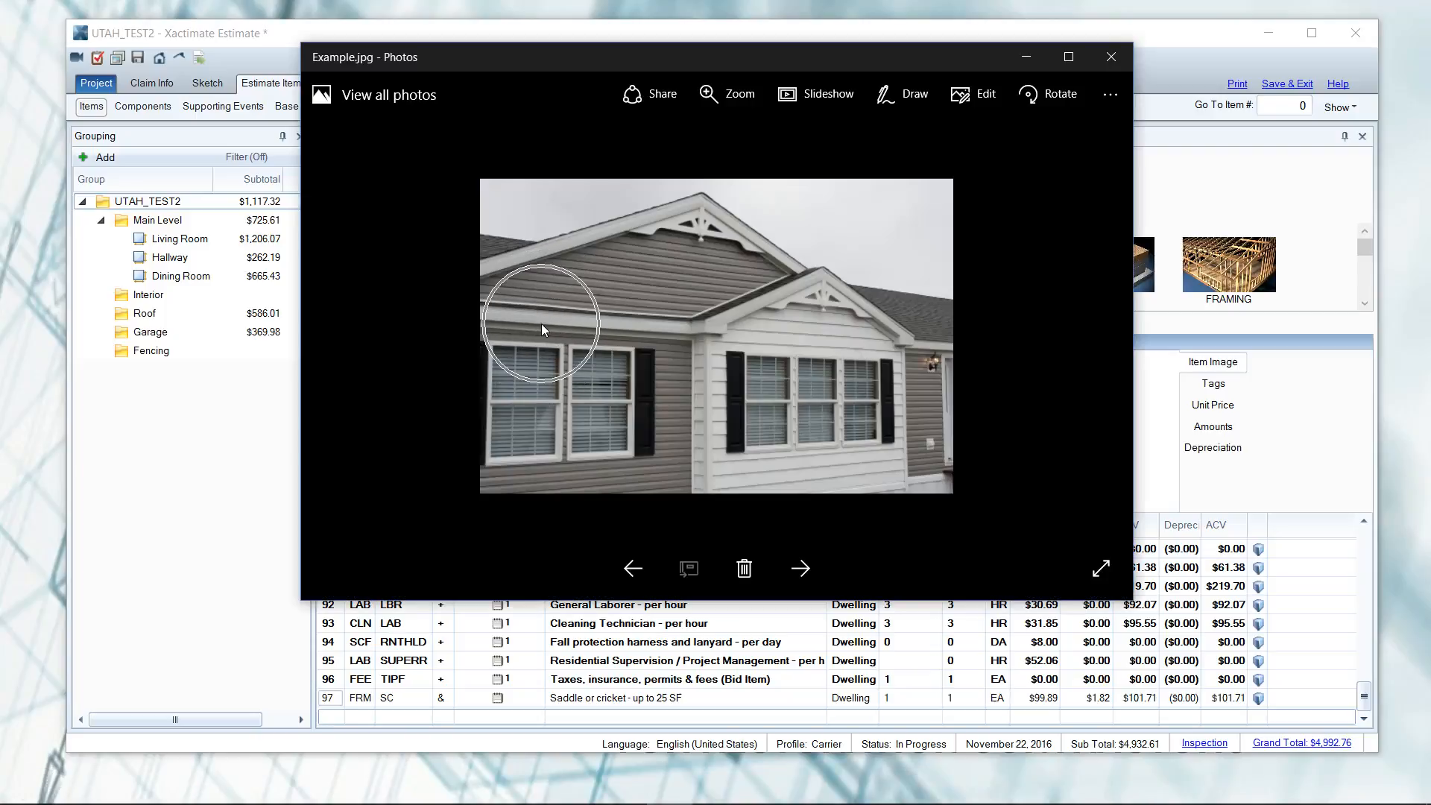
left_click(530, 323)
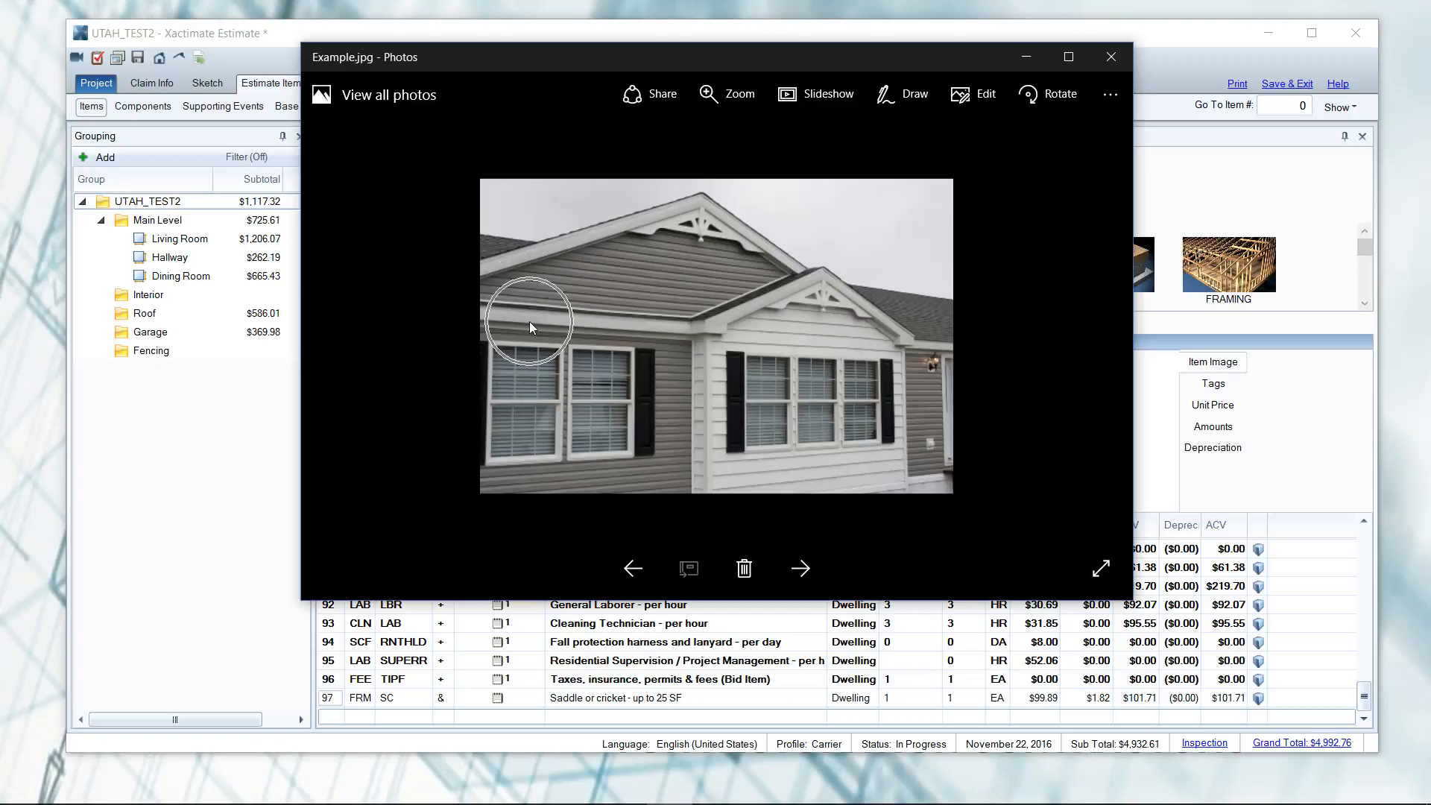
left_click(763, 294)
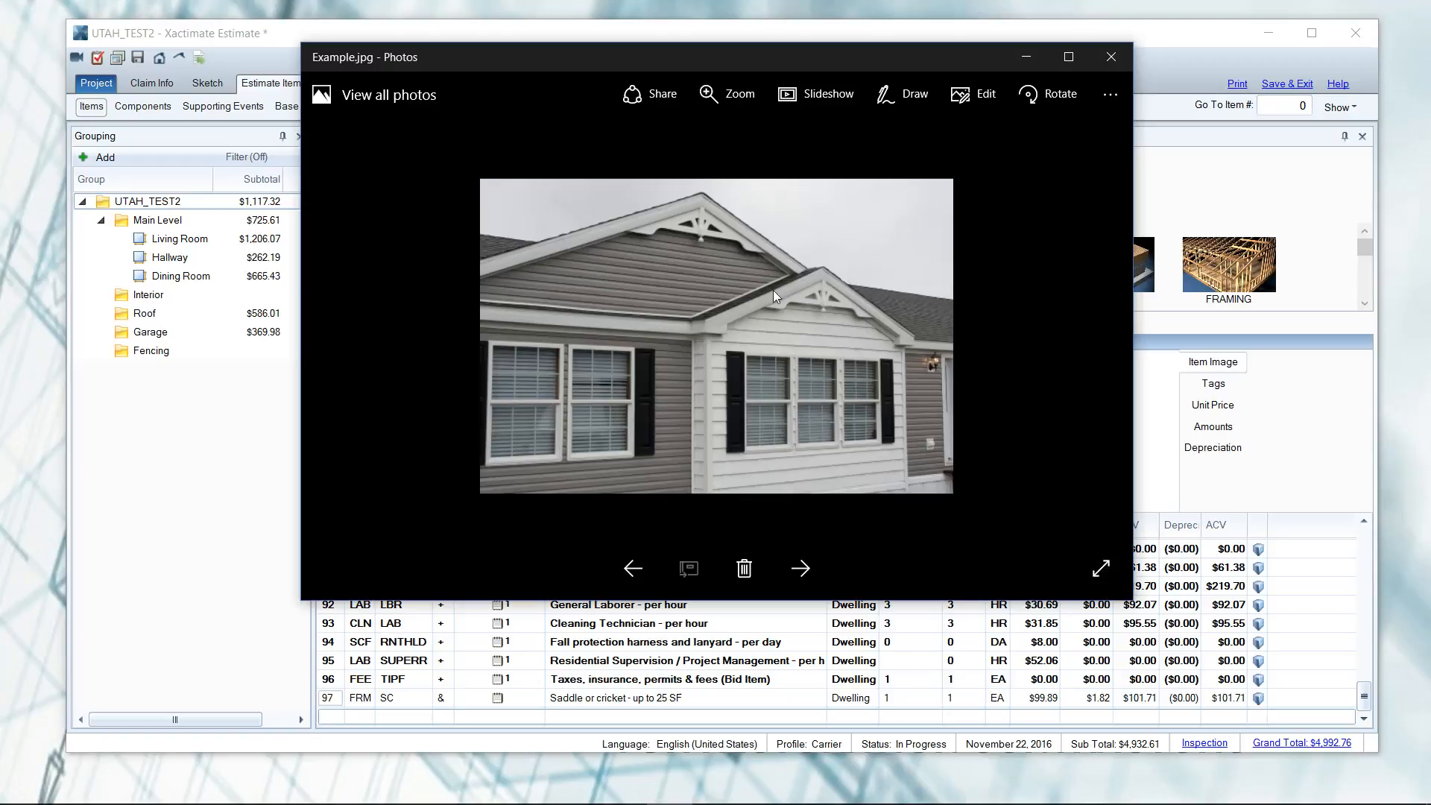
left_click(717, 315)
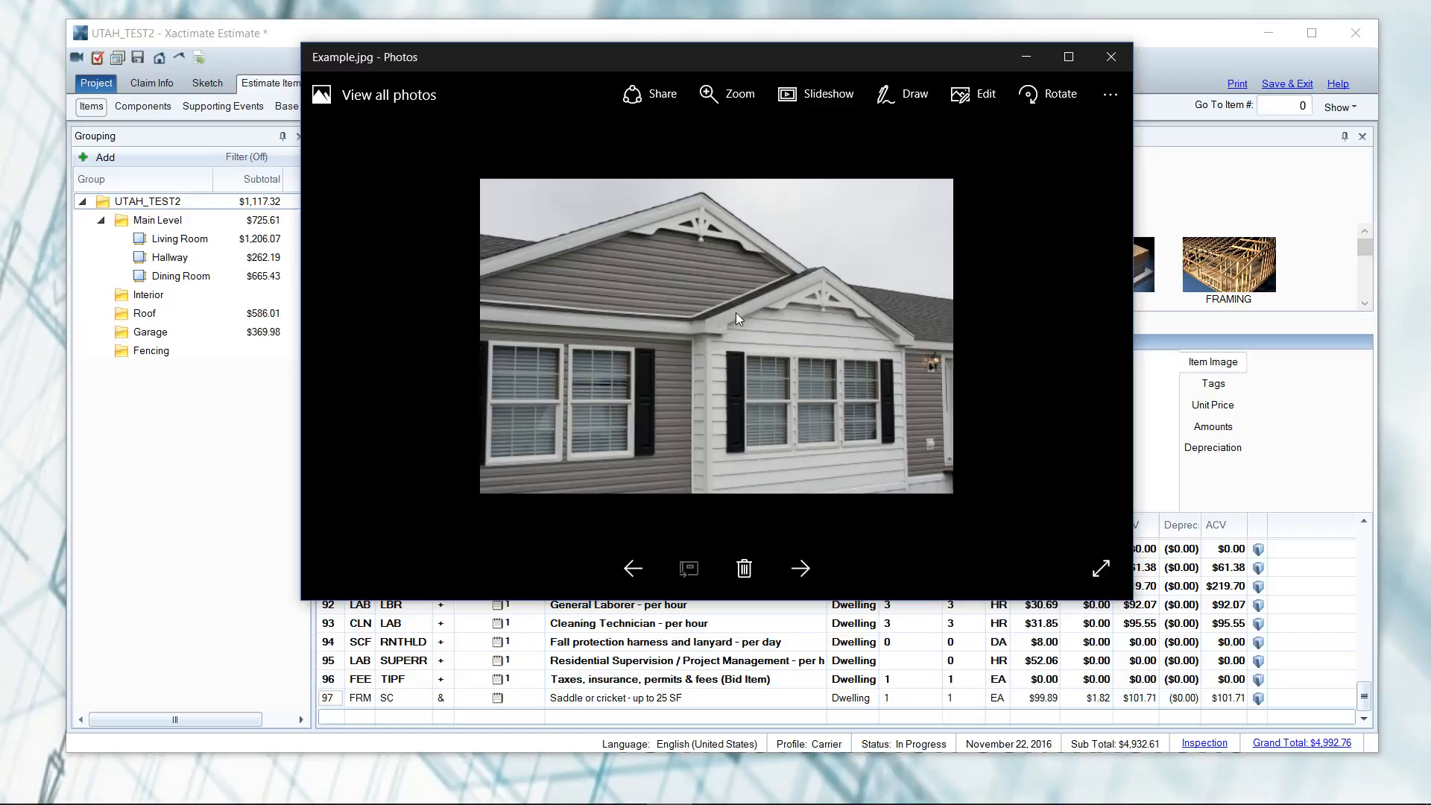
left_click(1027, 58)
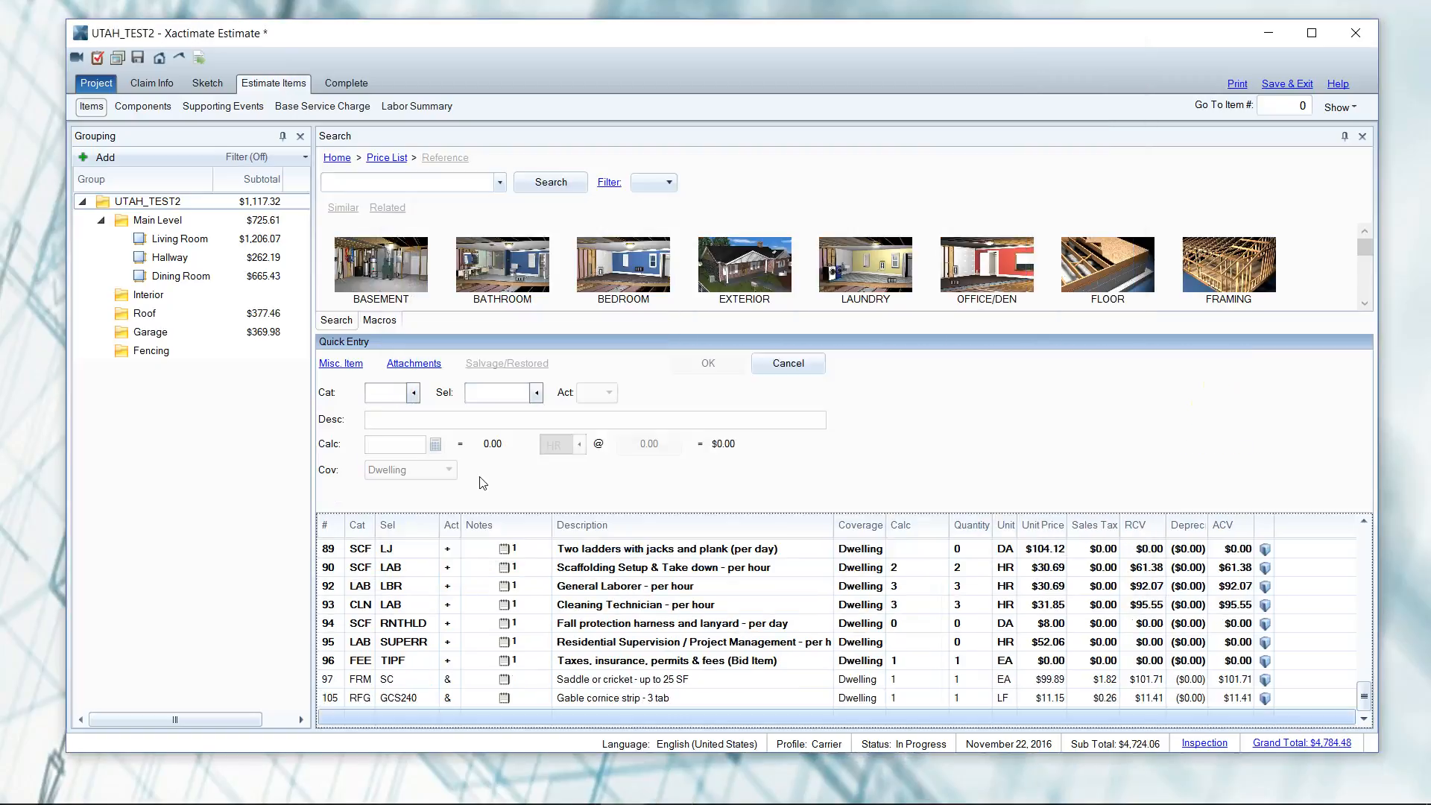
Start a roofer labor line item with category RFG and selector LAB.
left_click(387, 393)
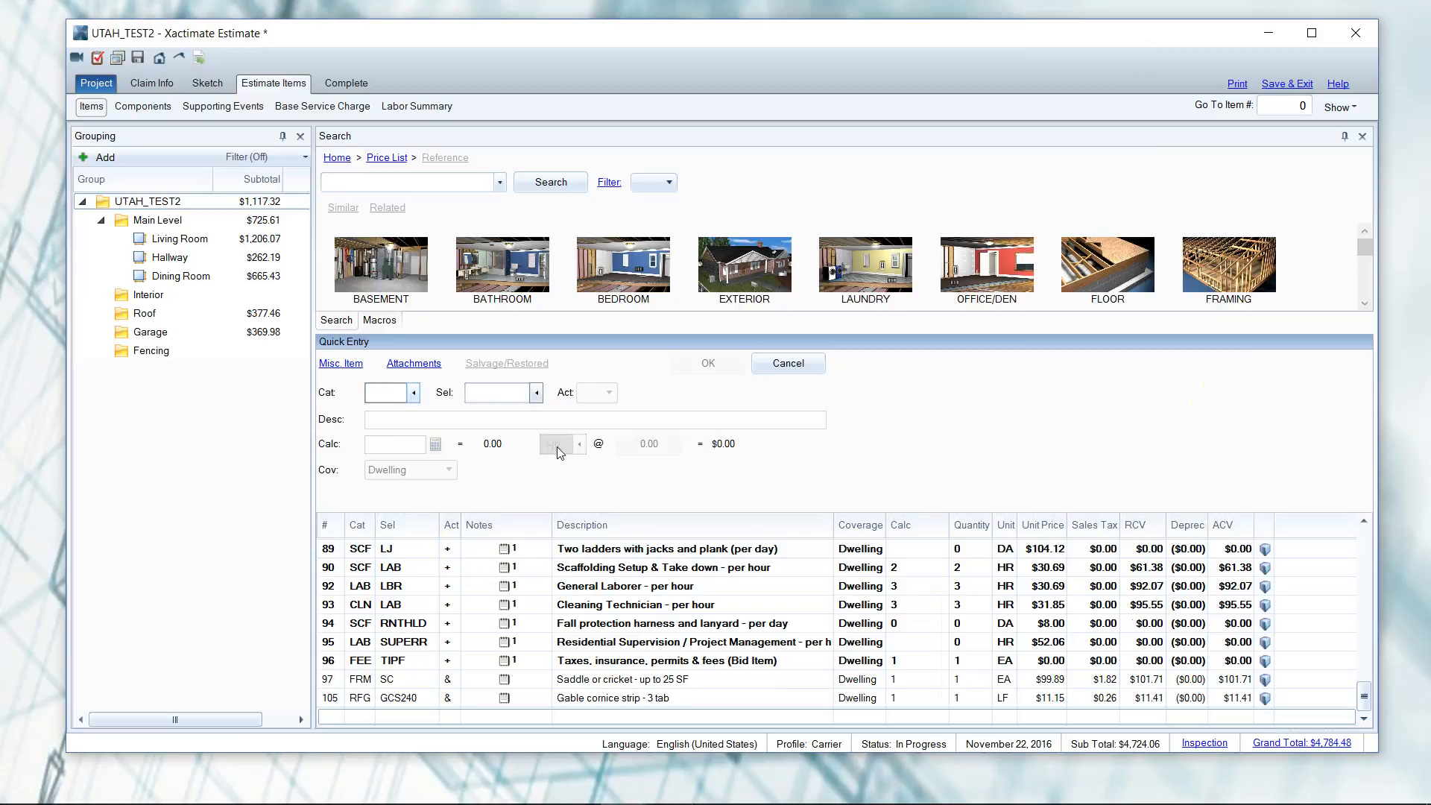
type("RFG")
key("Tab")
type("LAB")
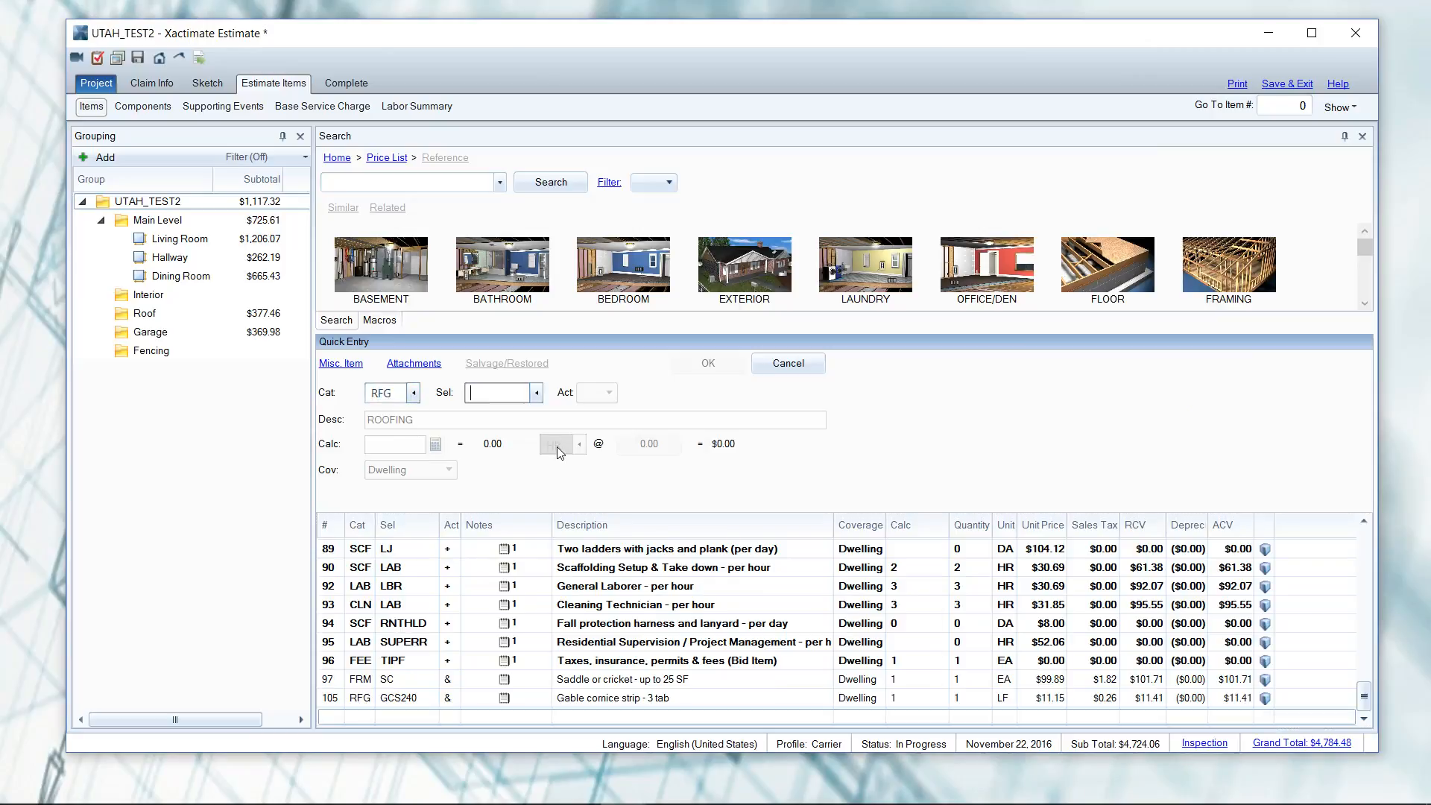
key("Tab")
key("Tab")
key("Tab")
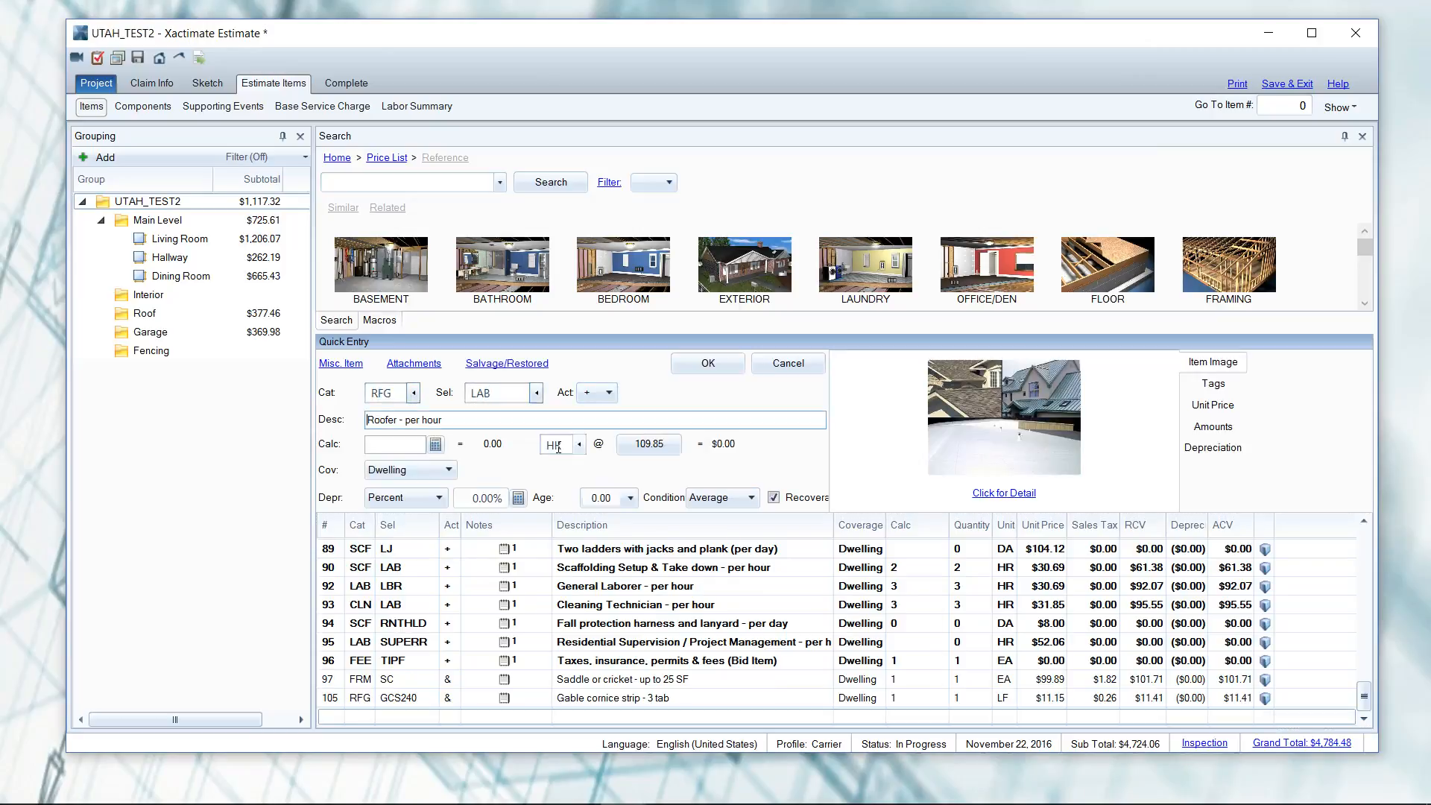
Append "- for working on front gable area" to the roofer item's description and set its quantity to 3 hours.
left_click(528, 422)
type("- ")
type("for working on front gable area")
key("Tab")
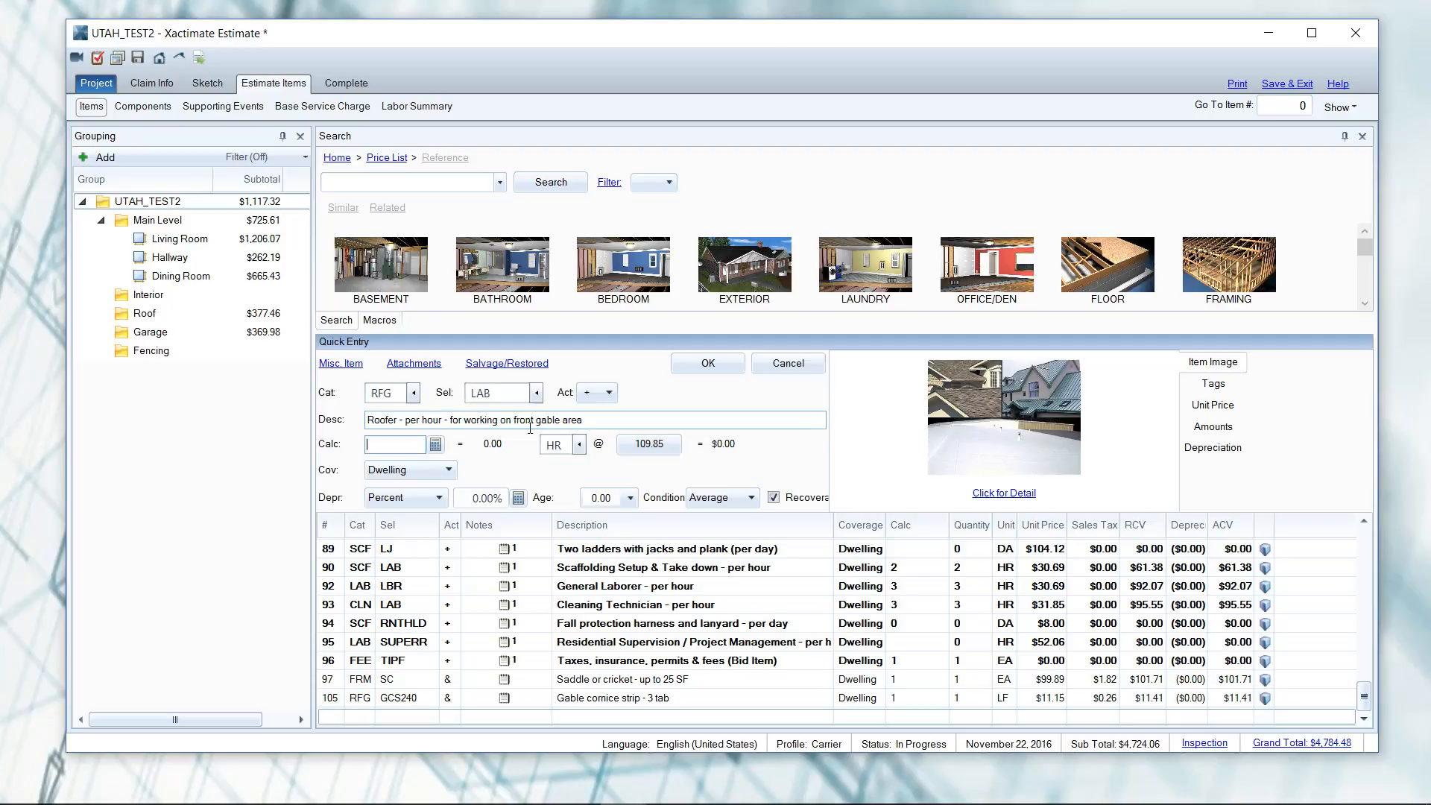
type("3")
View the notes editor attached to the roofer labor item and close it without adding a note.
left_click(390, 370)
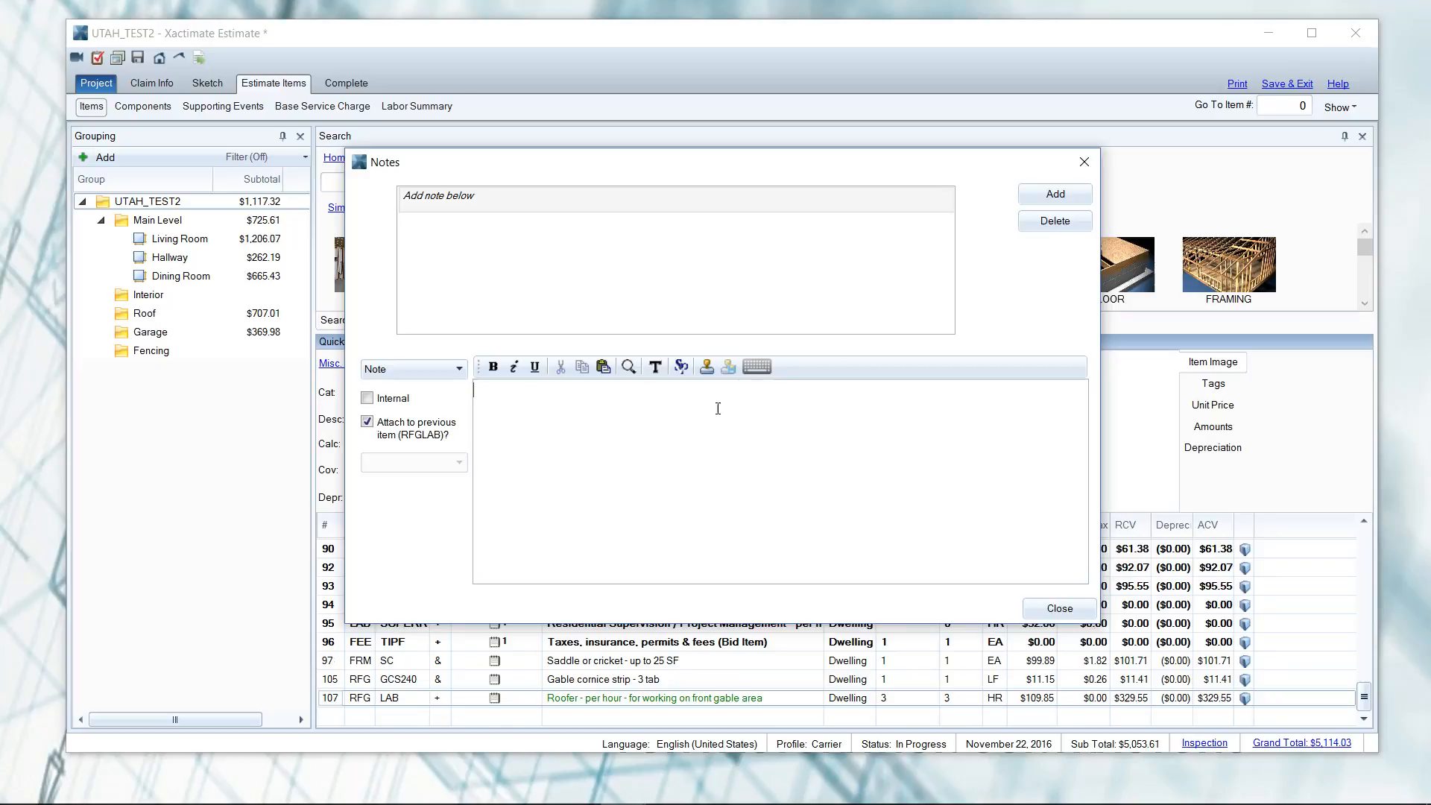
type(".")
left_click(730, 371)
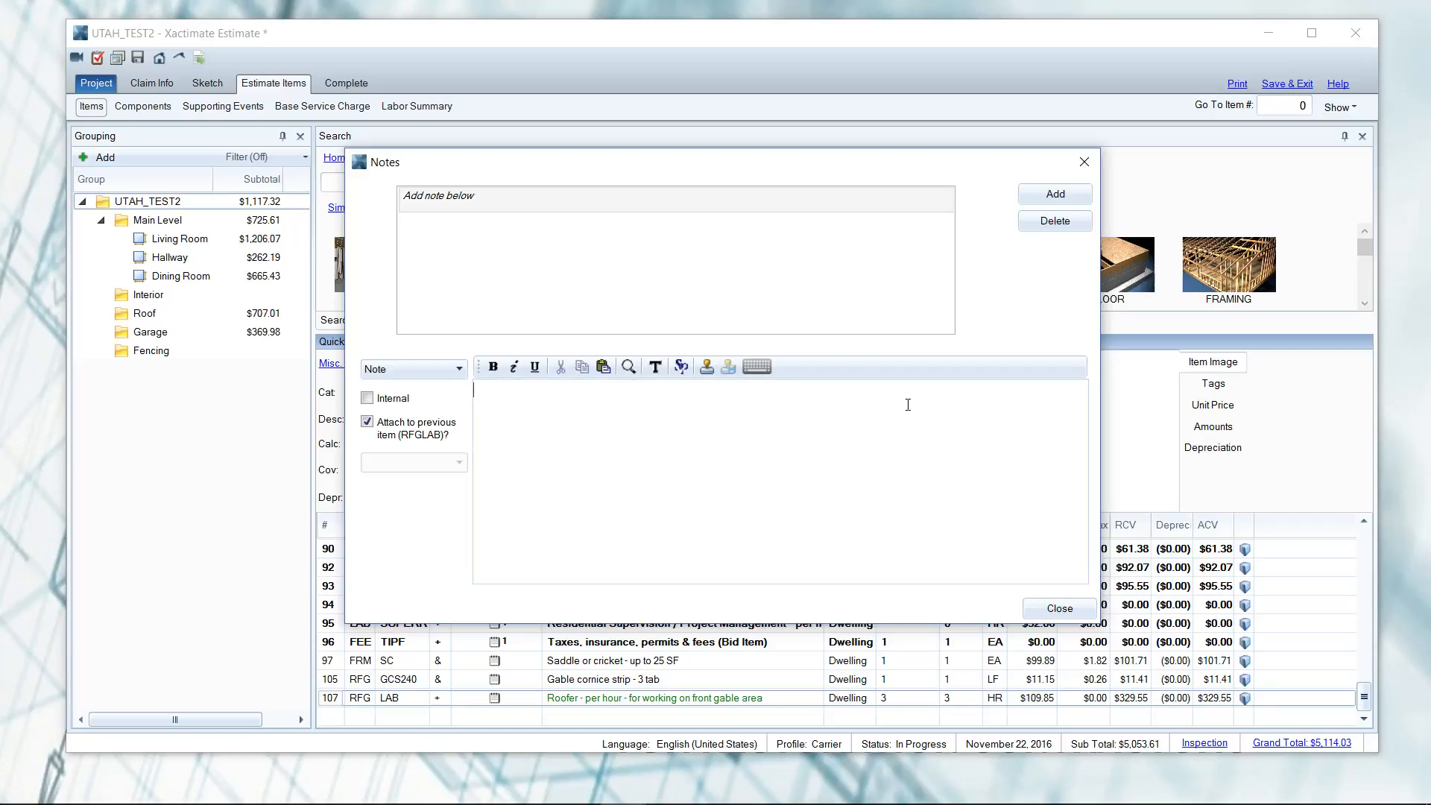
left_click(1045, 610)
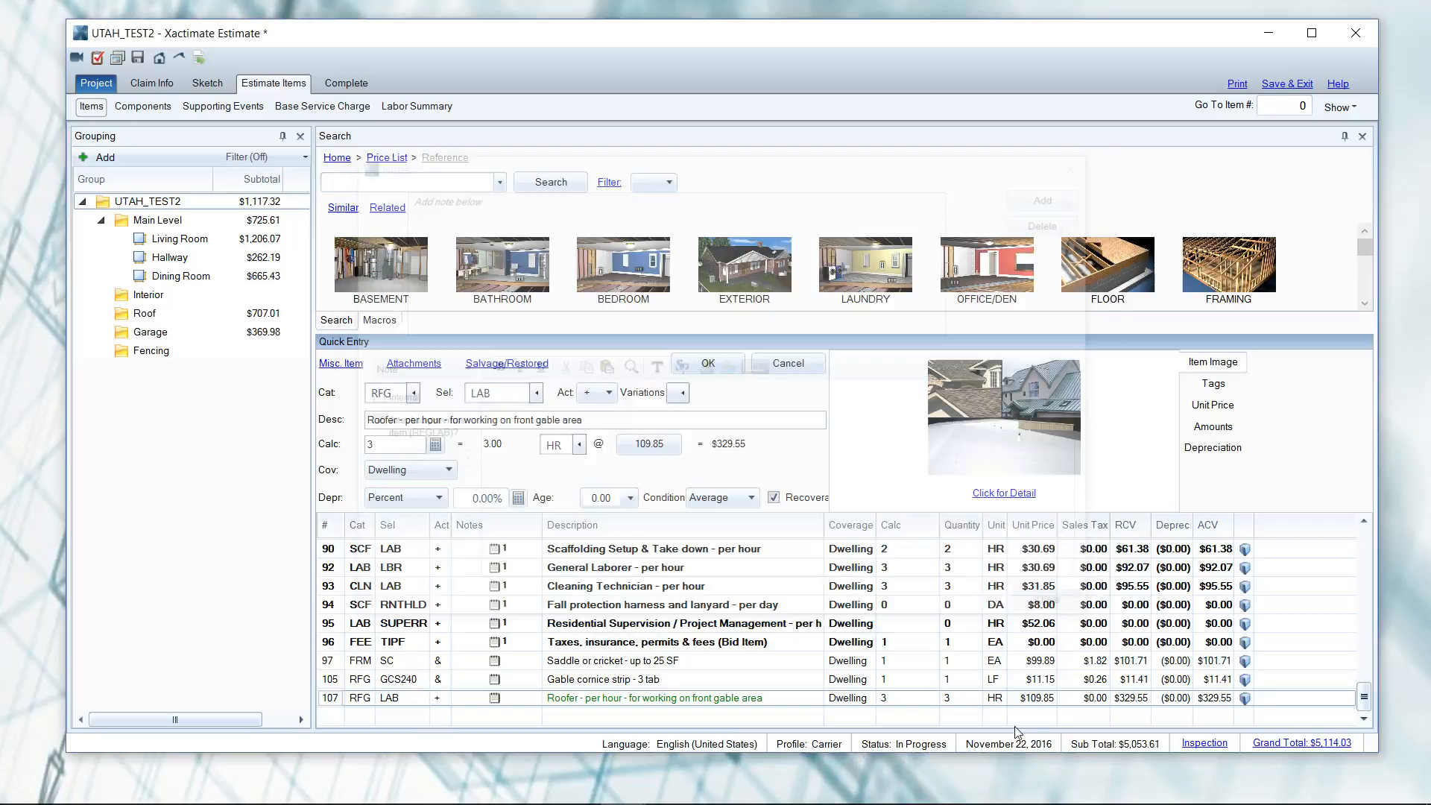
Reopen the roofer labor line item to review its entry and close it unchanged.
left_click(335, 700)
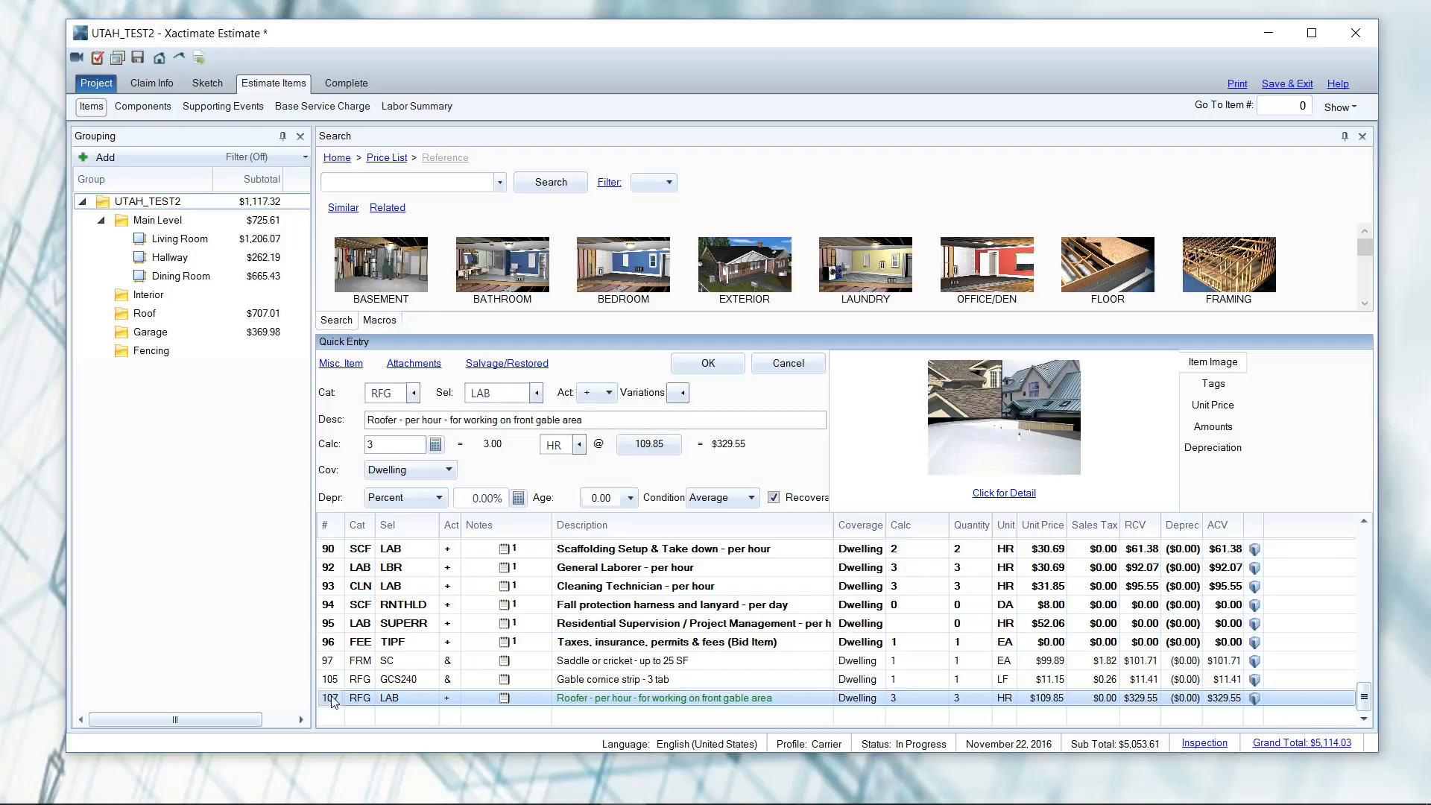
left_click(727, 366)
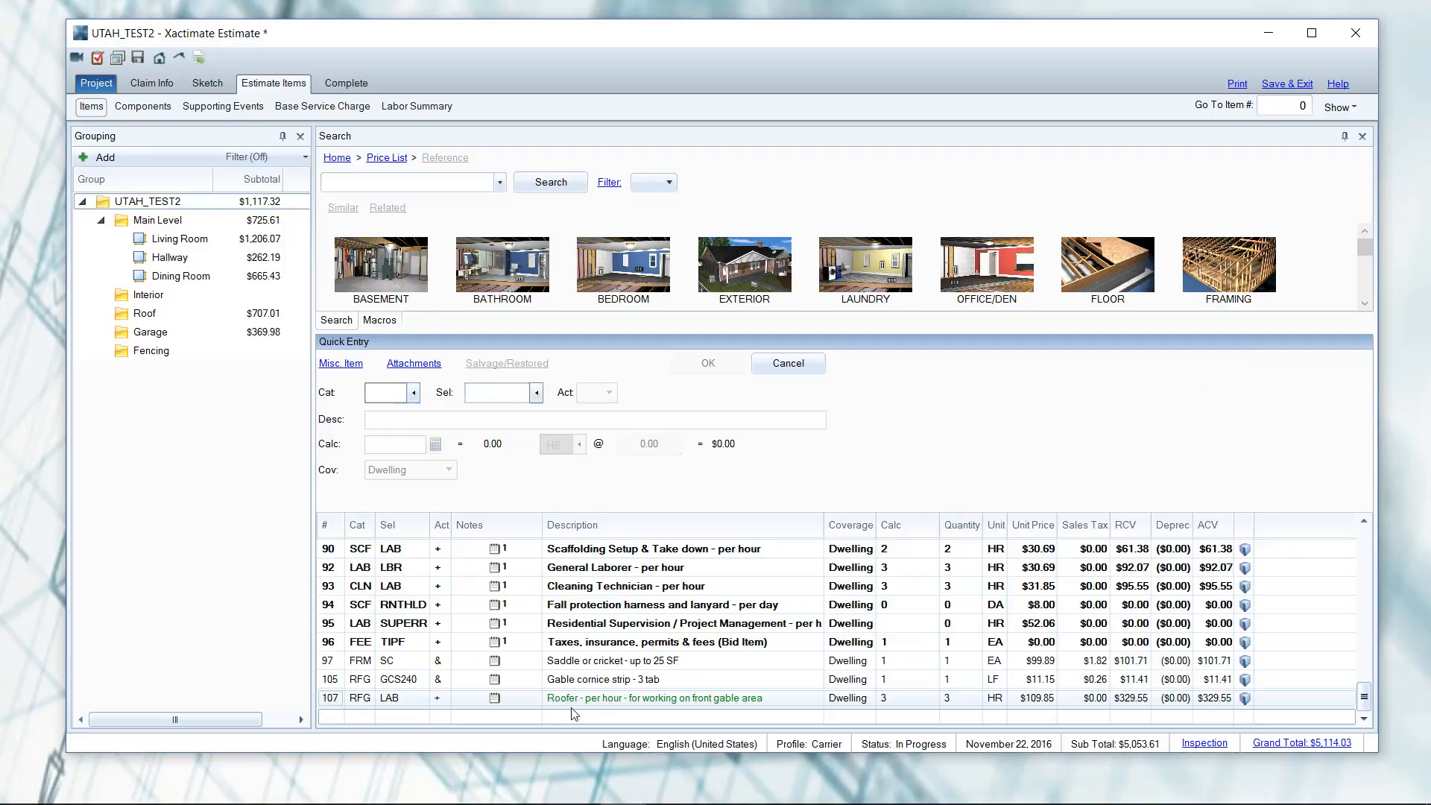
key("ctrl")
key("ctrl")
key("ctrl")
key("ctrl")
key("ctrl")
key("ctrl")
key("ctrl")
Resequence the line numbers and check the Roof items in the Final Draft with/without Removal Depreciation print preview.
left_click(1236, 84)
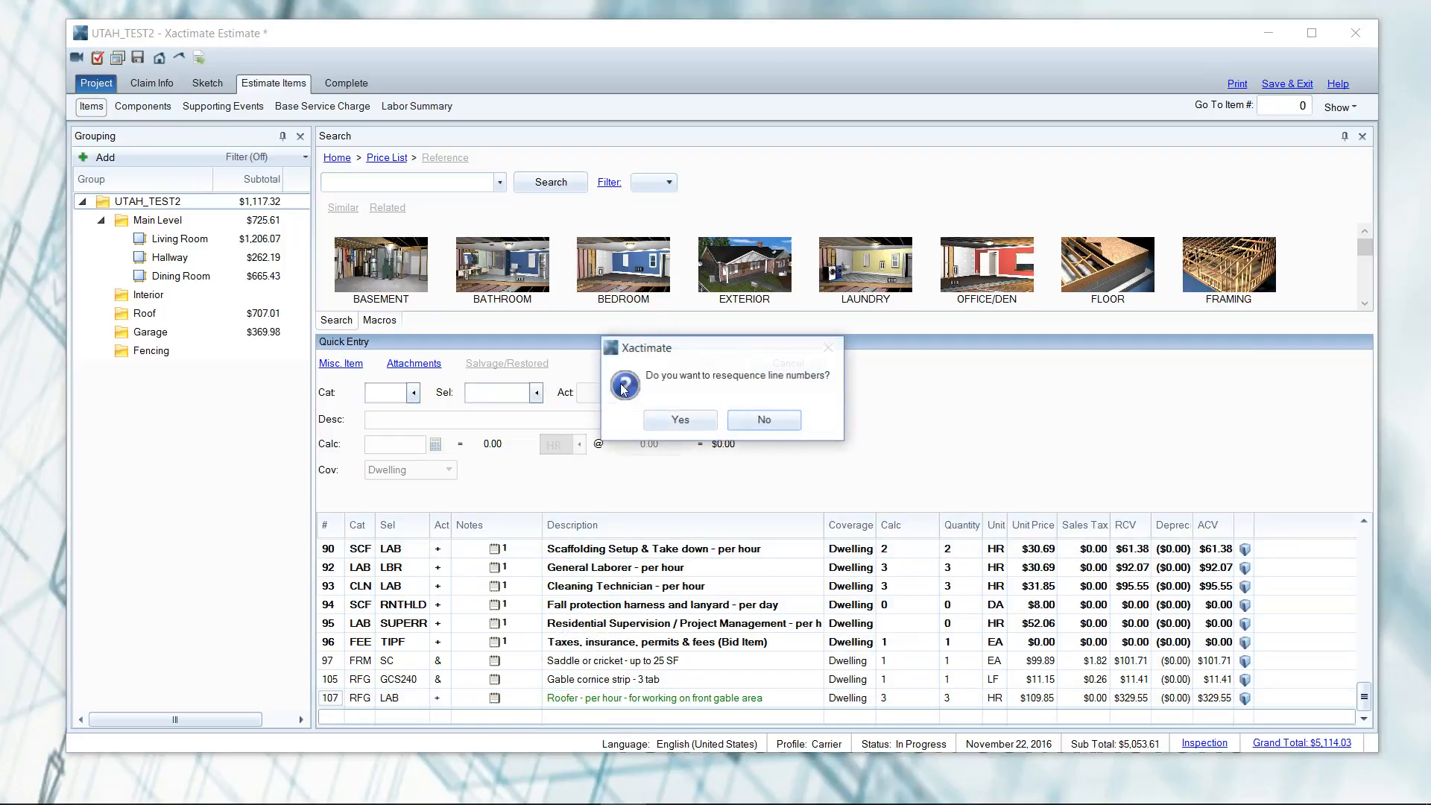
left_click(680, 421)
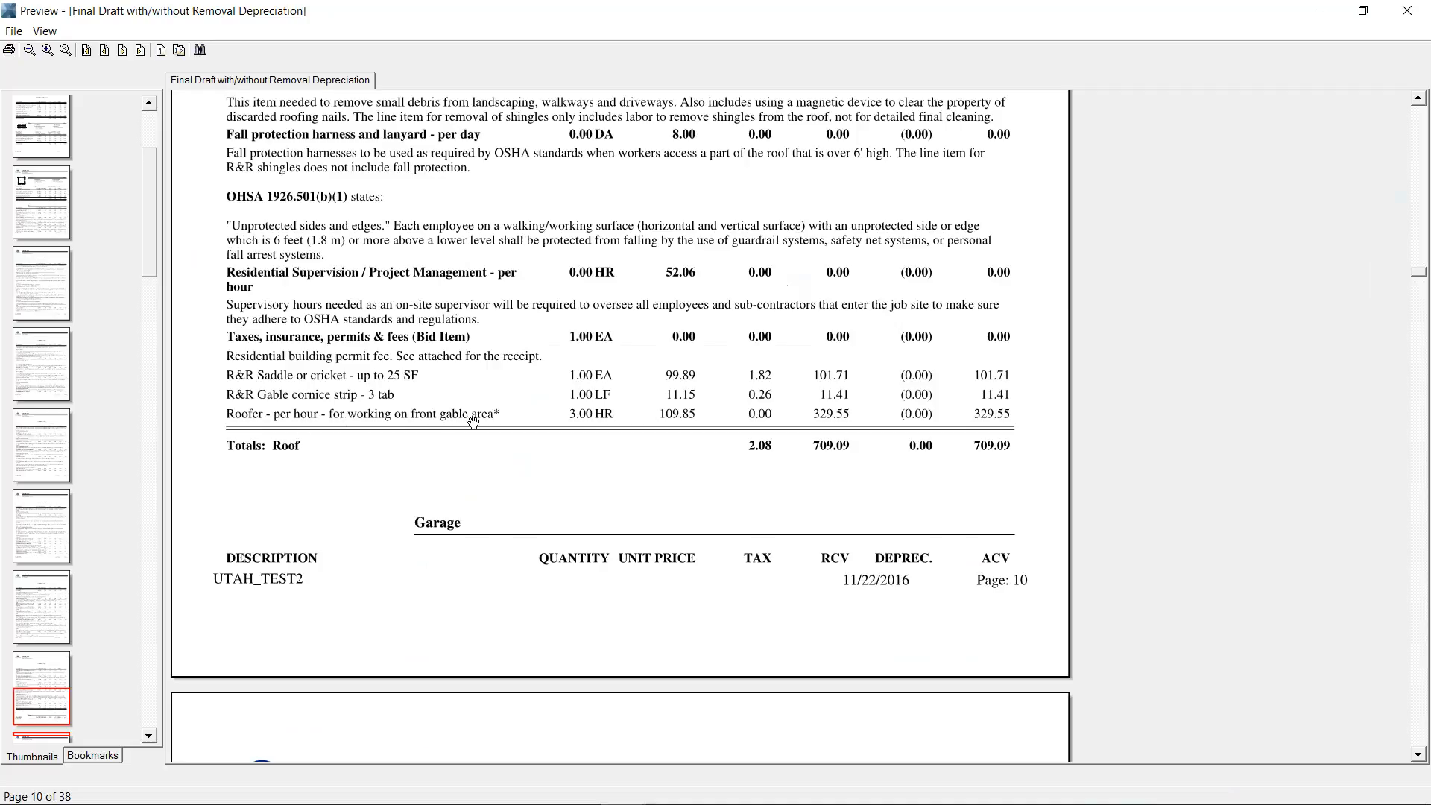
key("ctrl")
key("ctrl")
key("ctrl")
key("ctrl")
left_click(13, 32)
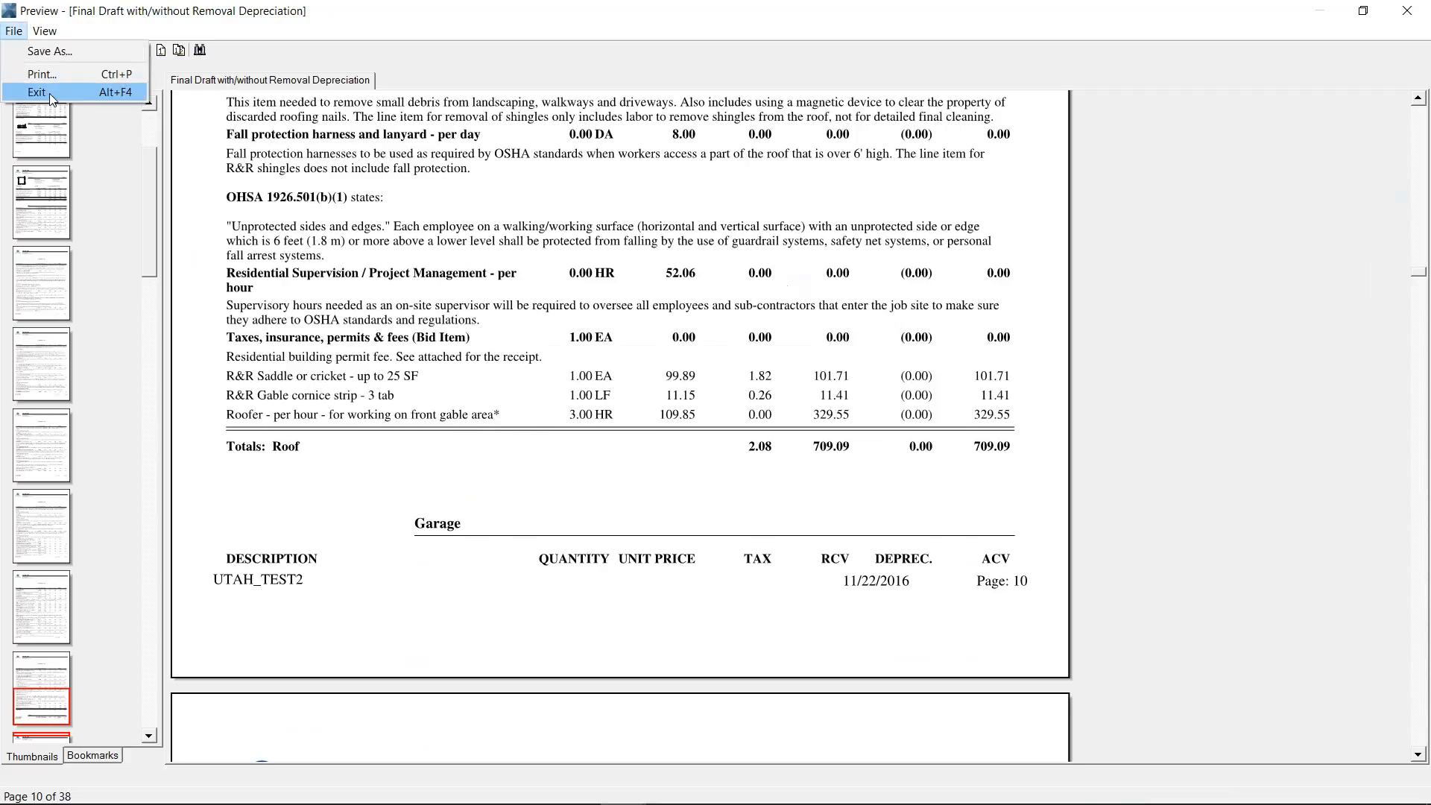
left_click(48, 93)
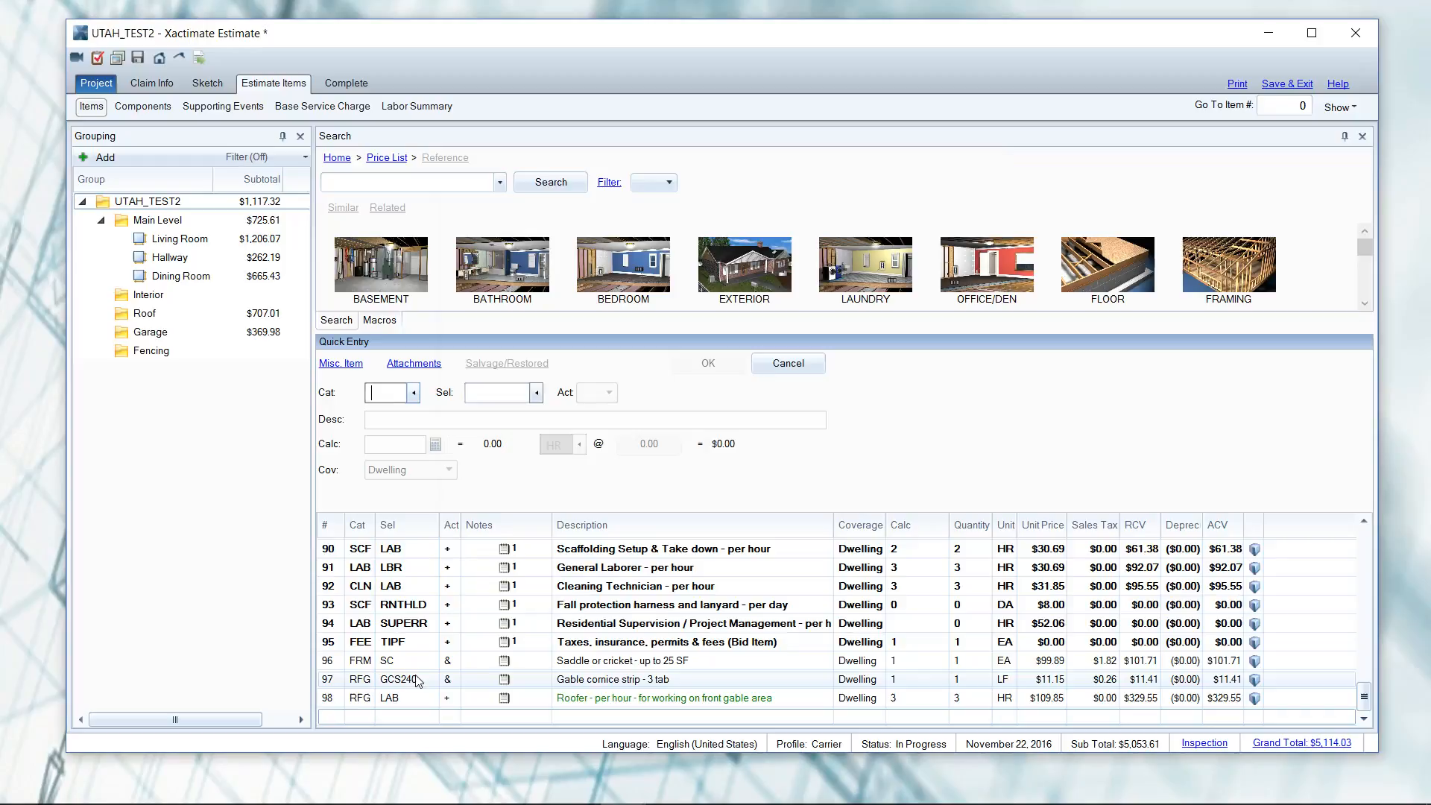
Reopen the roofer labor line item and compare it with the front gable in the Example.jpg photo.
left_click(336, 699)
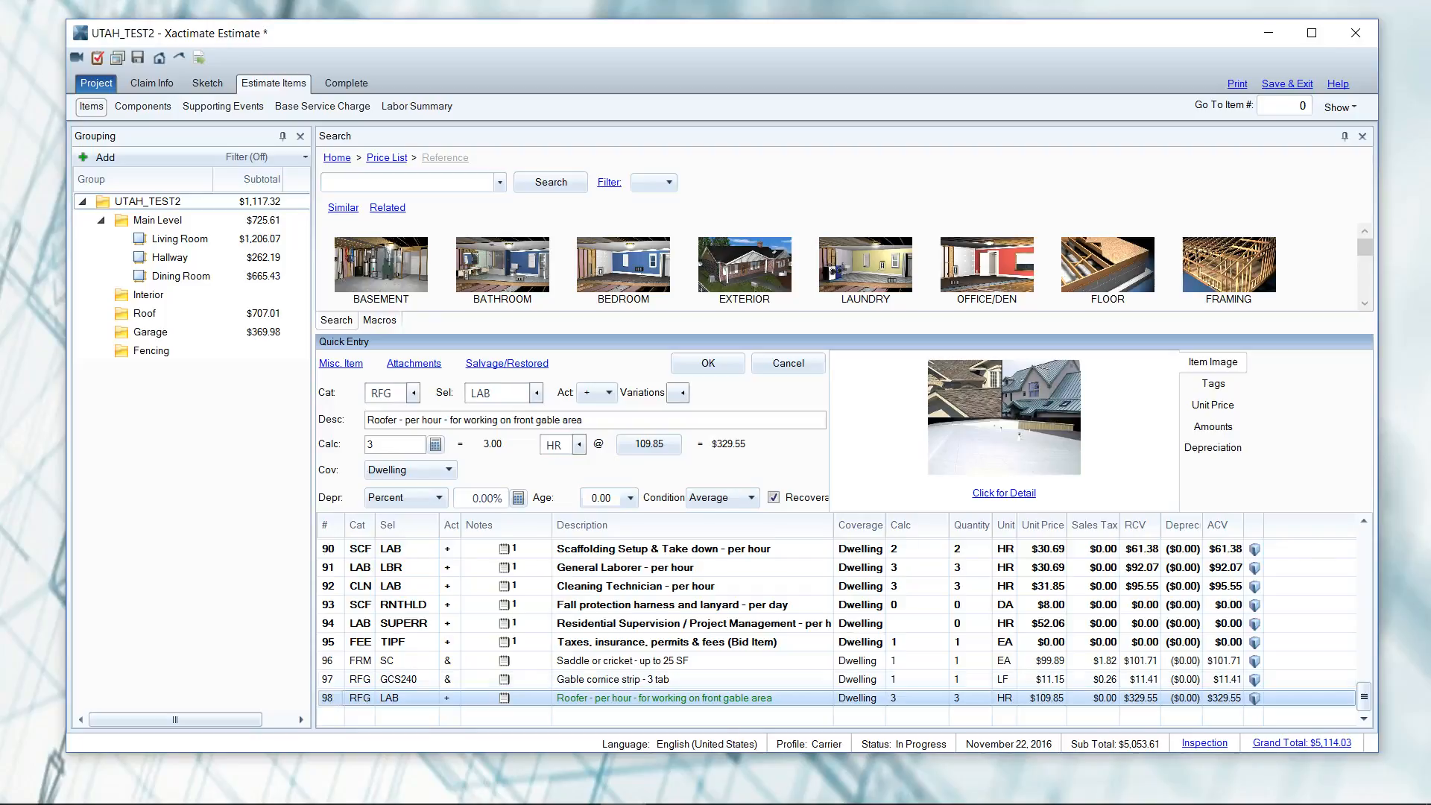
left_click(676, 795)
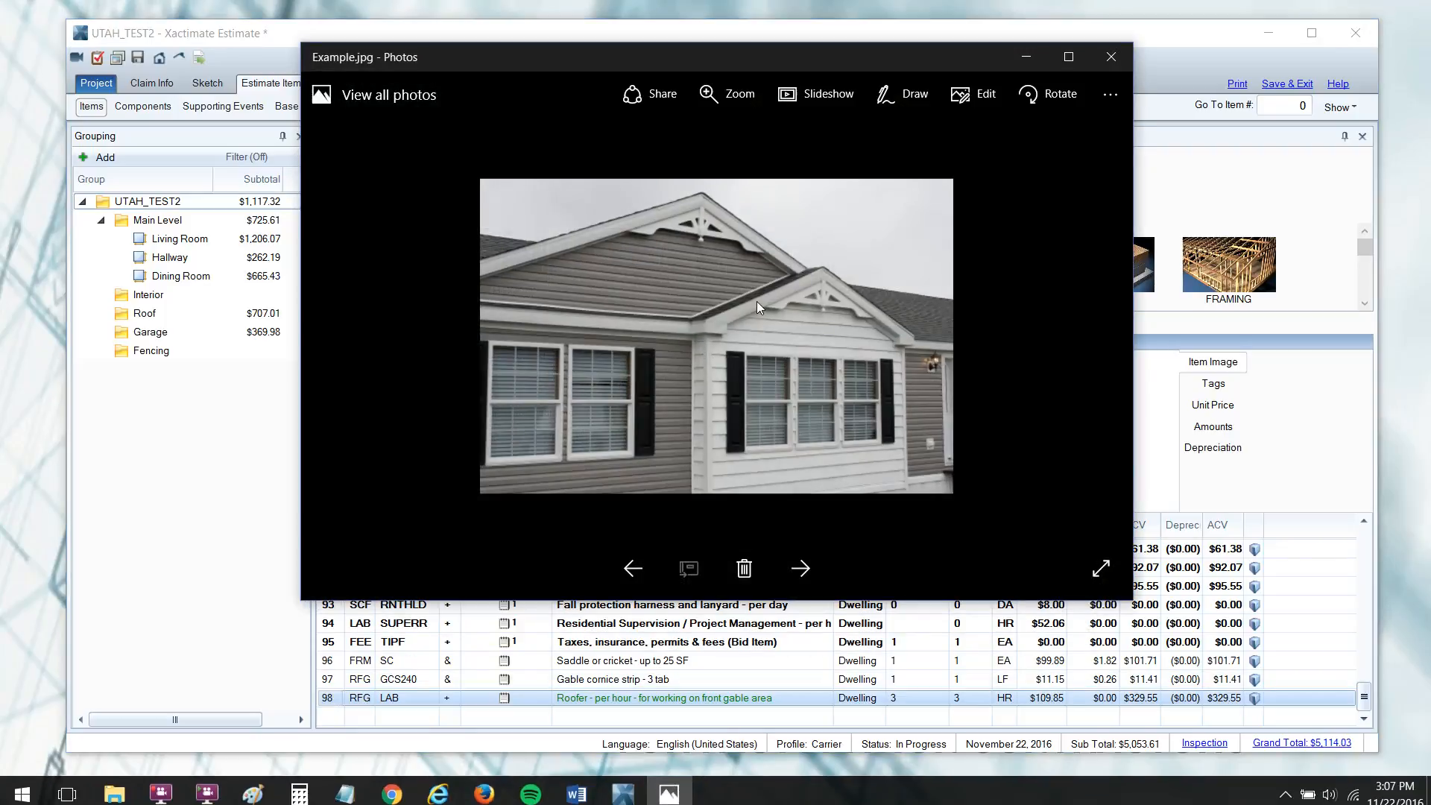